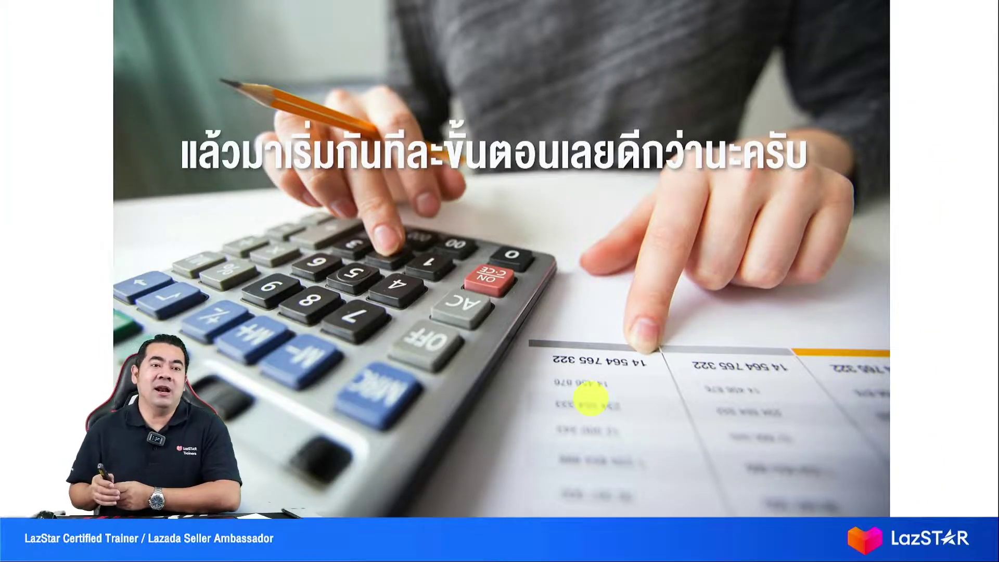
- Reveal the red 'stop using the calculator' heading, then advance to the old-version Mid Month campaign slide
key("Right")
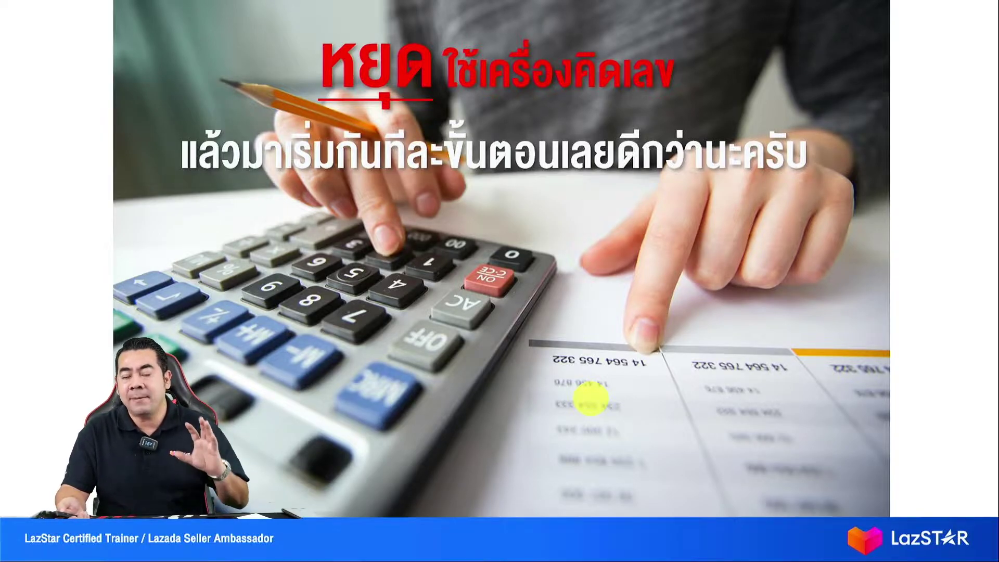
key("Page_Down")
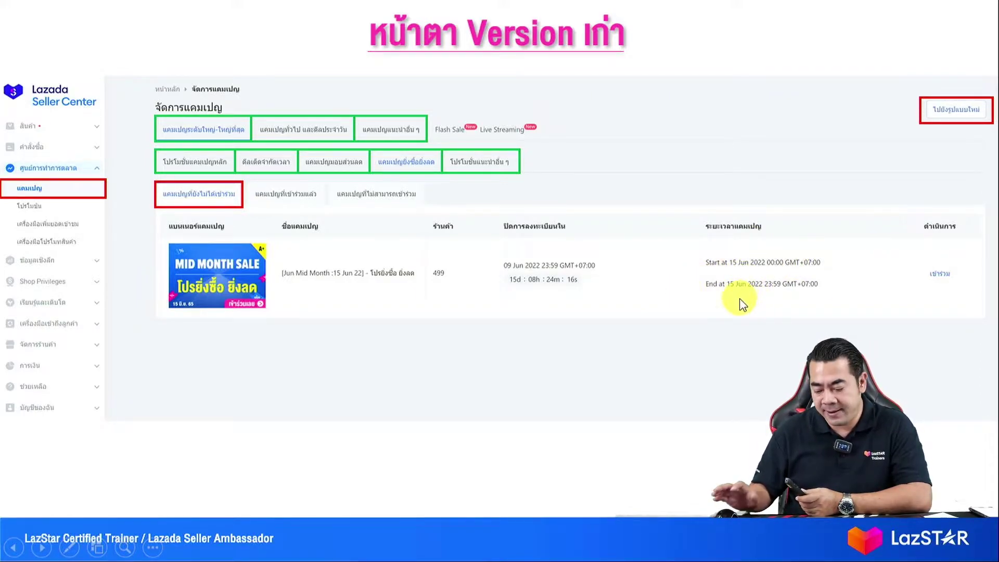
- Advance from the old-version campaign screenshot to the new campaign list slide with red highlight boxes
key("Page_Down")
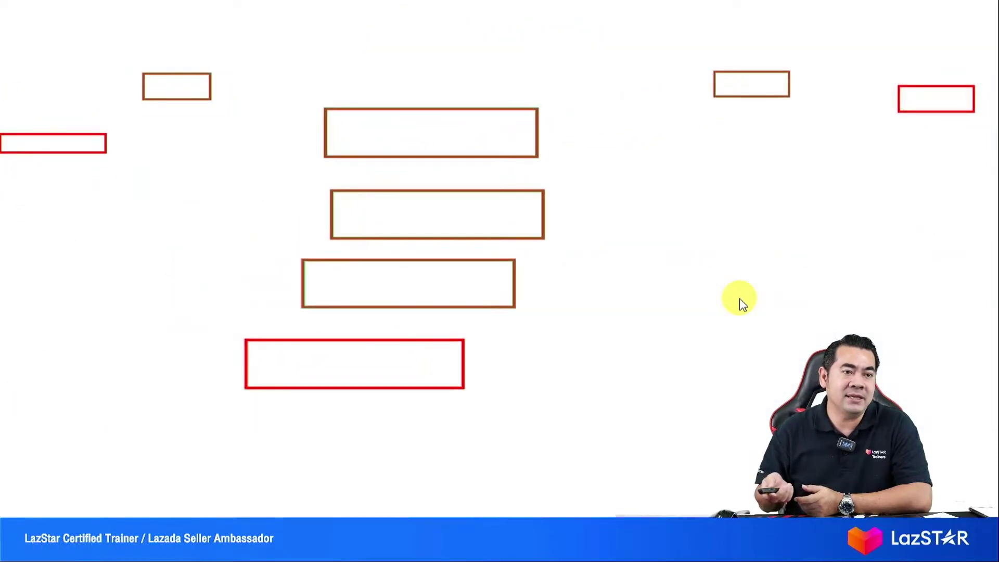
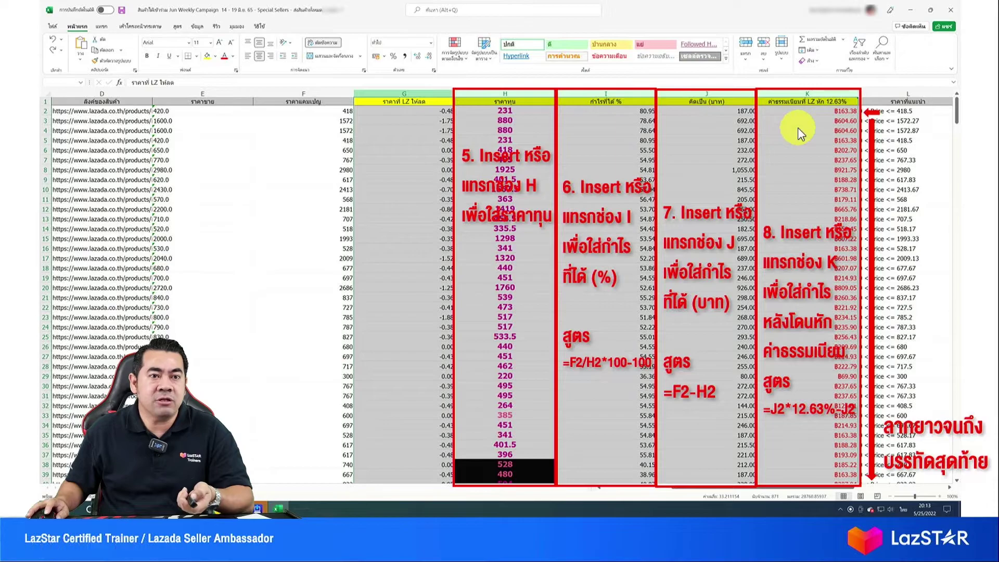
- Bring up the context menu for the after-fee profit column K, leaving the sheet for the headset slide
right_click(799, 129)
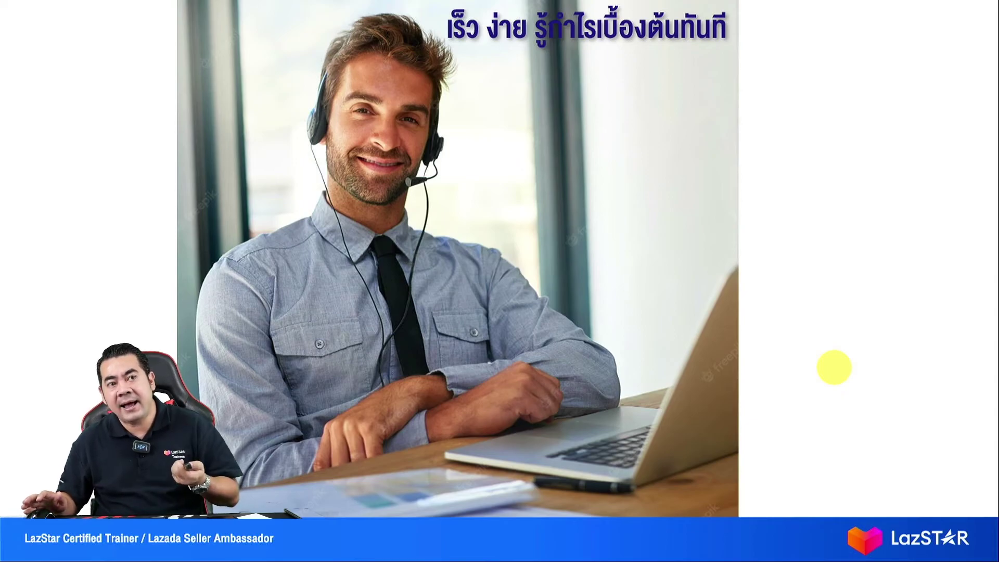
- Reveal the pink text, then advance past the Excel-on-Lazada slide to the cost-and-profit closing slide
key("Page_Down")
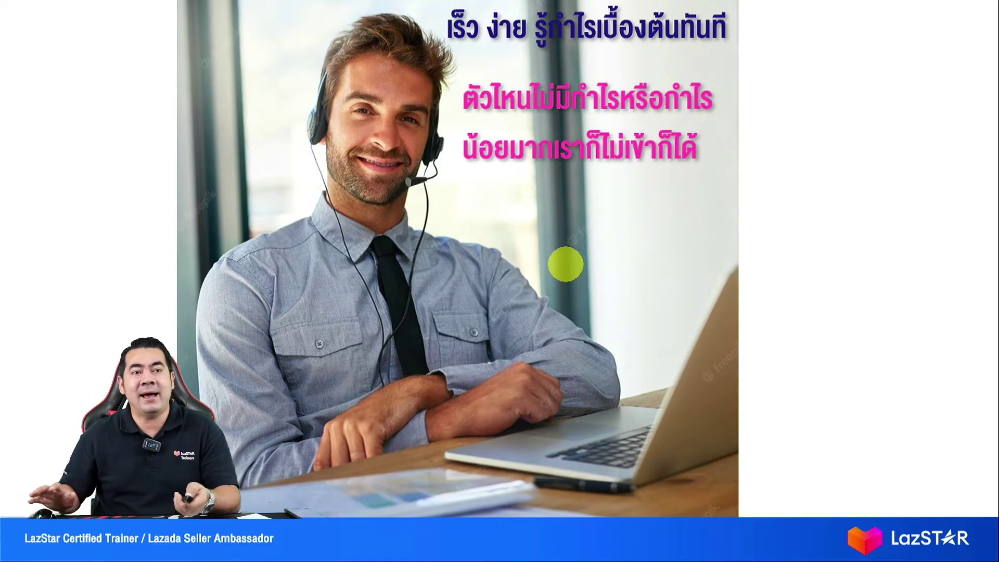
key("Page_Down")
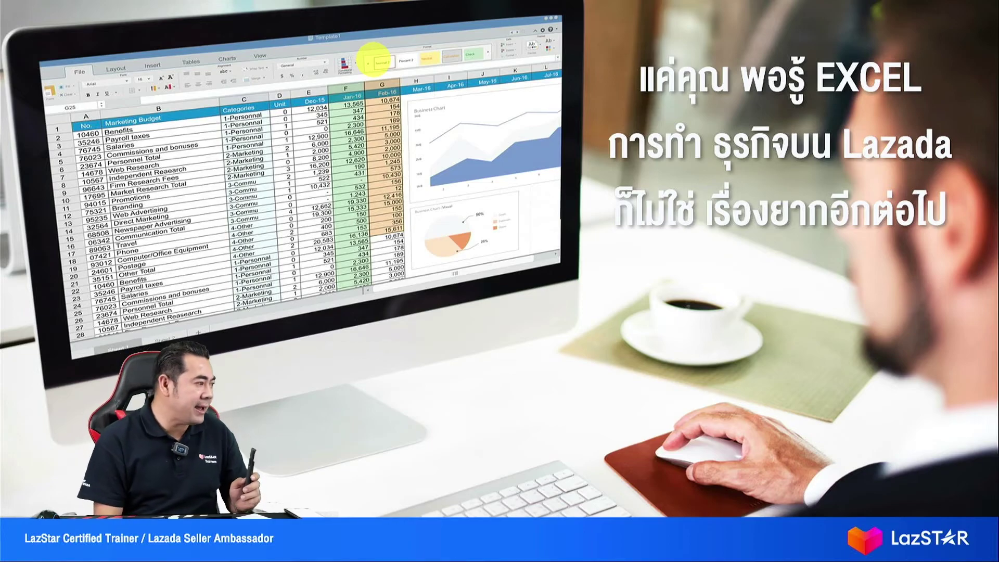
key("Page_Down")
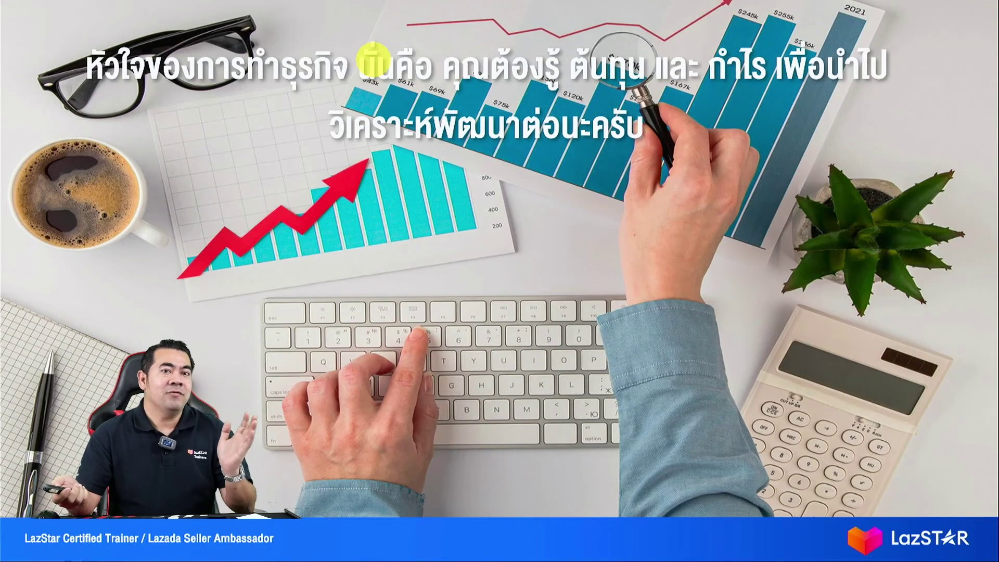